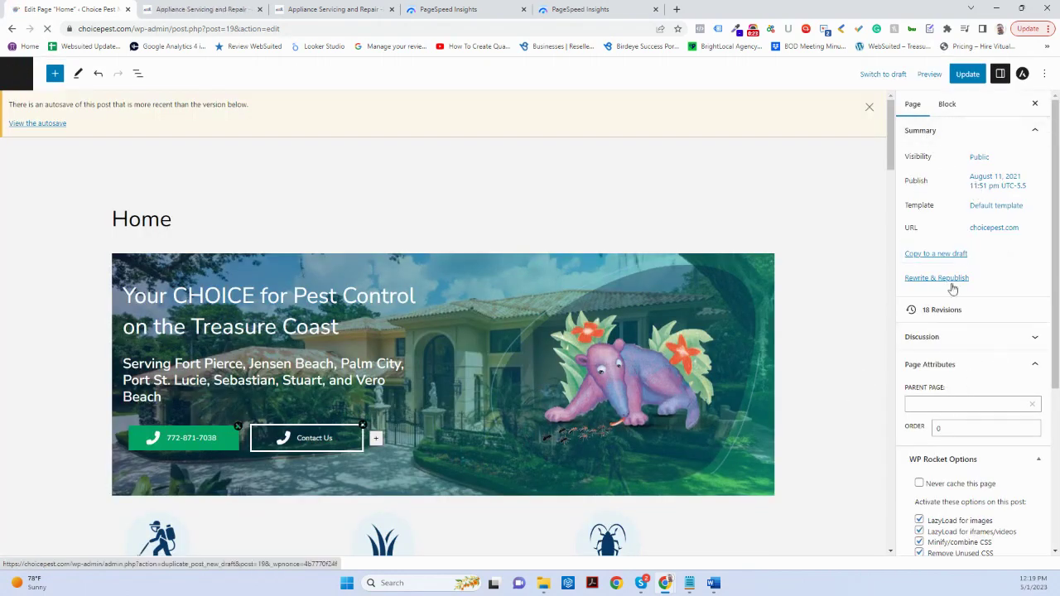
Type 'typeanythin' into the hero heading, undo it, then select the anteater image
{"action": "left_click", "coordinate": [342, 326]}
{"action": "type", "text": "type"}
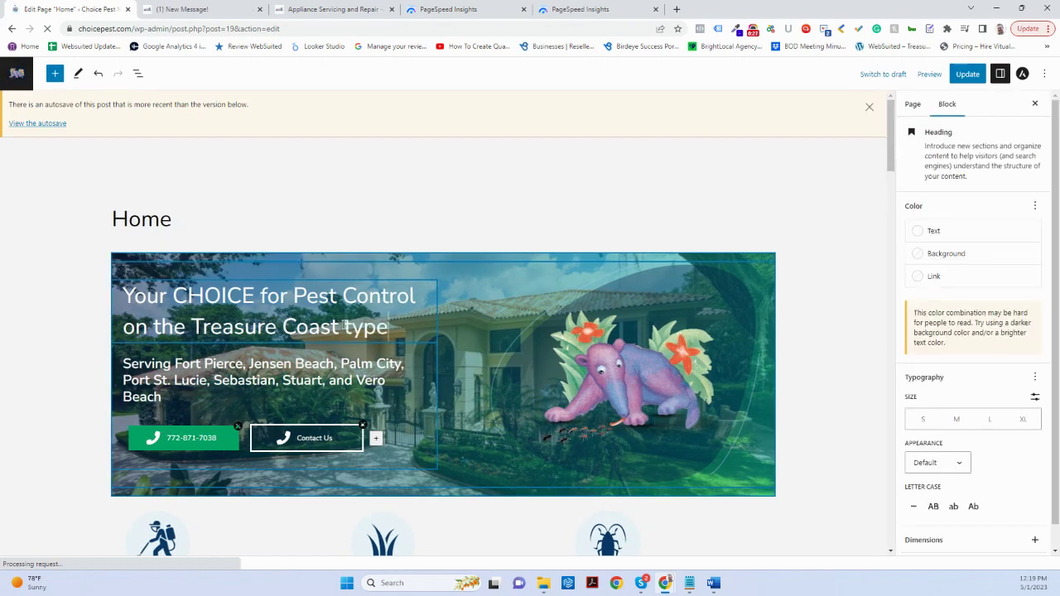
{"action": "type", "text": " anythin"}
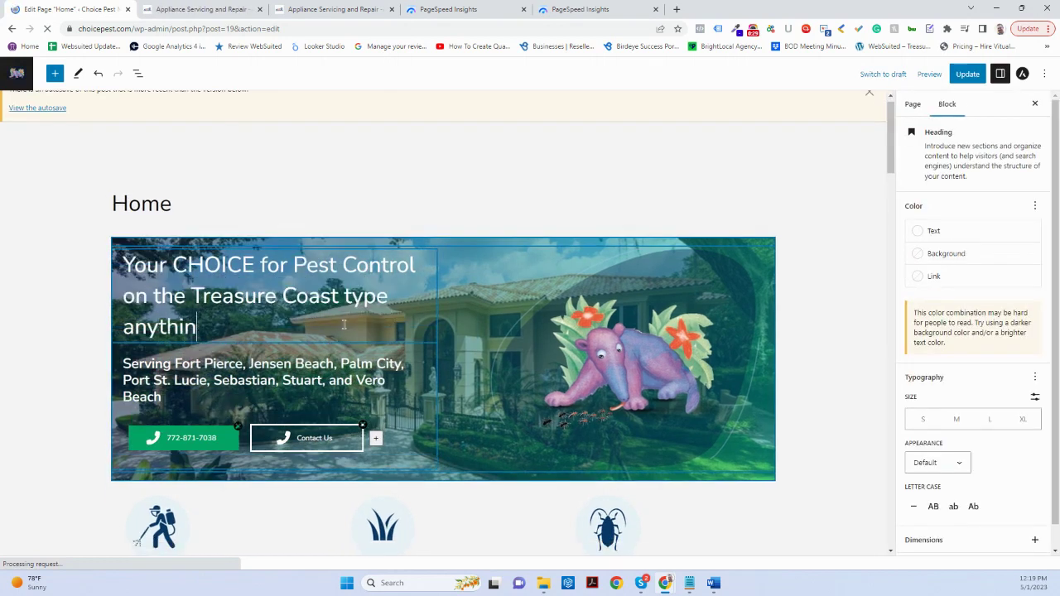
{"action": "key", "text": "BackSpace"}
{"action": "key", "text": "BackSpace"}
{"action": "key", "text": "BackSpace"}
{"action": "key", "text": "BackSpace"}
{"action": "key", "text": "BackSpace"}
{"action": "key", "text": "BackSpace"}
{"action": "key", "text": "BackSpace"}
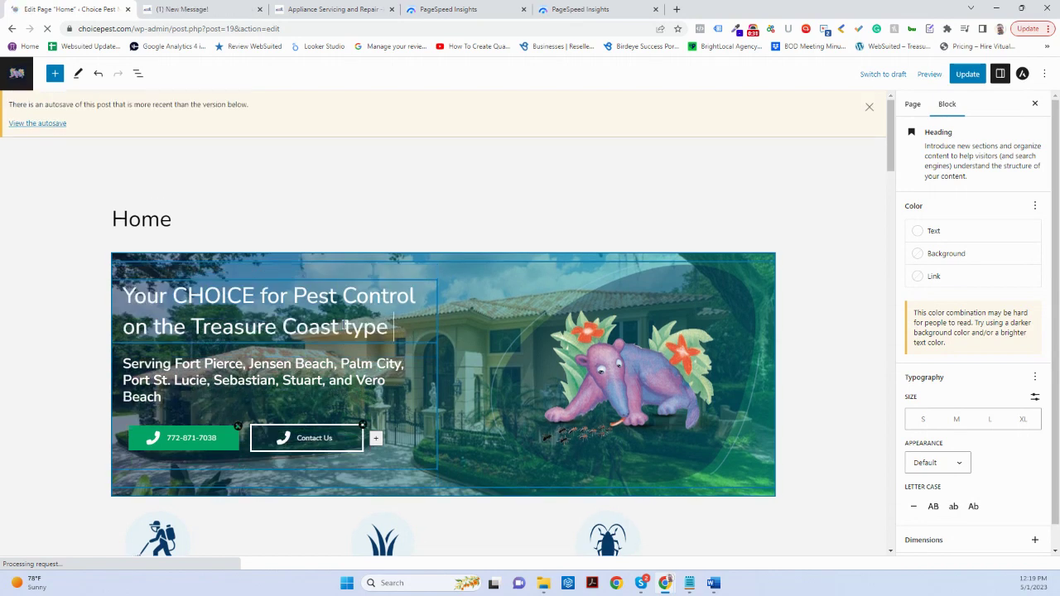
{"action": "key", "text": "ctrl+z"}
{"action": "key", "text": "ctrl+z"}
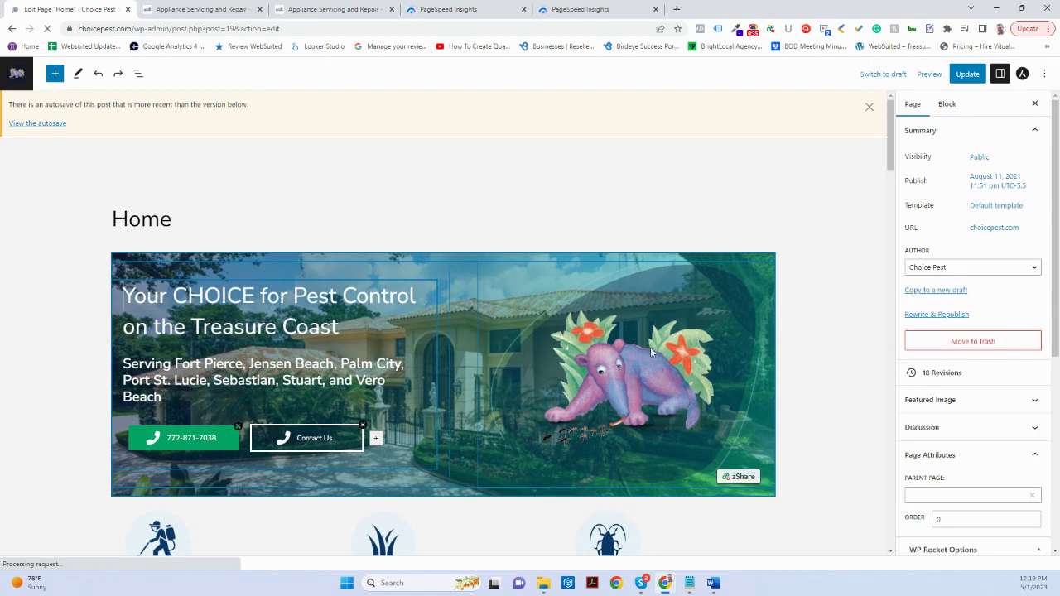
{"action": "left_click", "coordinate": [603, 286]}
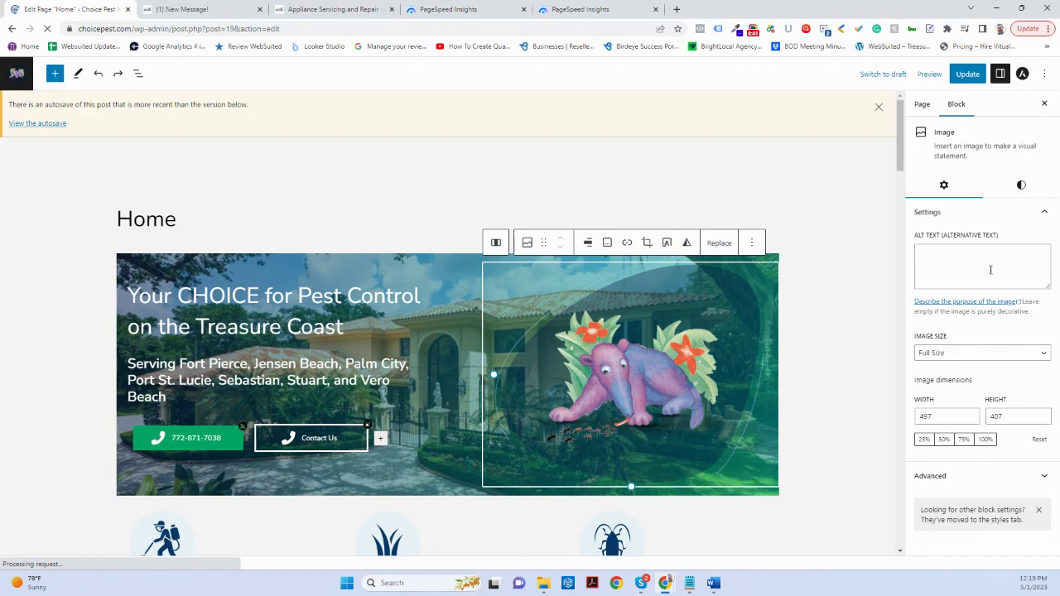
Check the anteater image's Replace options and the phone button, letting the unresponsive page keep loading
{"action": "left_click", "coordinate": [720, 243]}
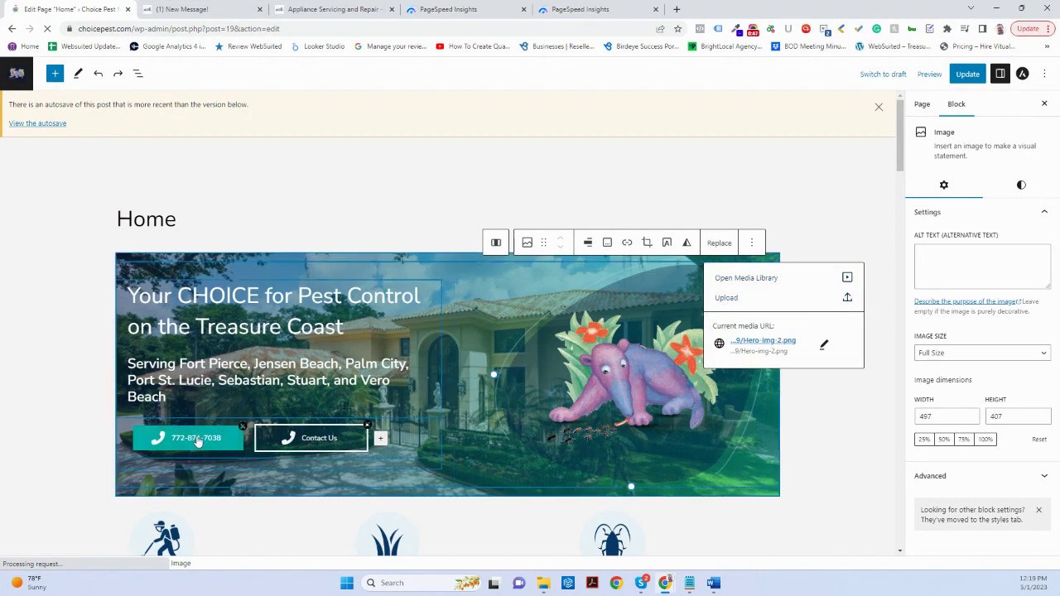
{"action": "left_click", "coordinate": [293, 440]}
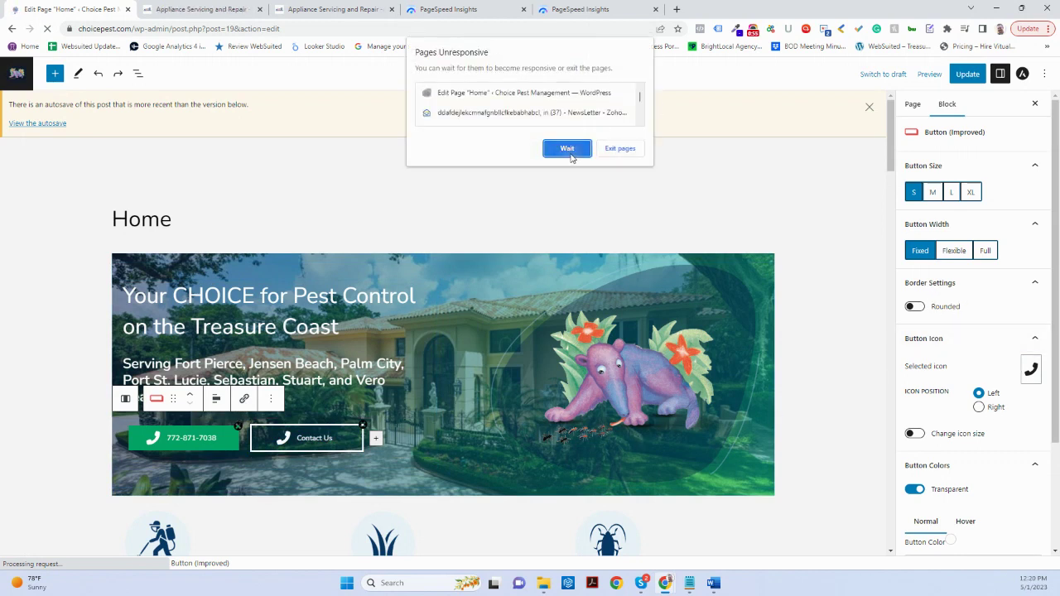
{"action": "left_click", "coordinate": [566, 149]}
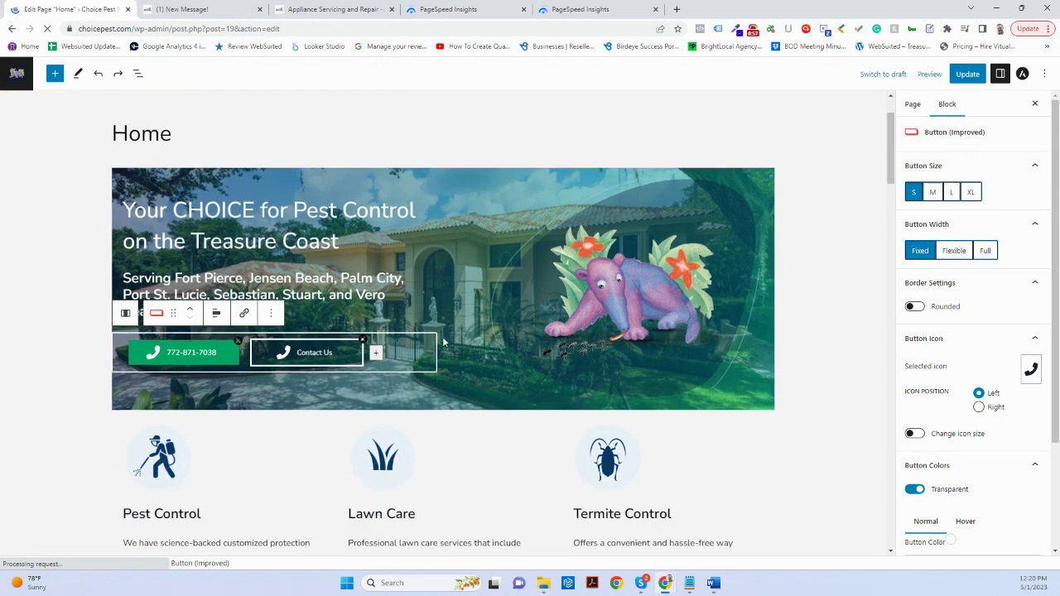
{"action": "scroll", "coordinate": [455, 352], "scroll_direction": "down", "scroll_amount": 4}
In the Appliance Care visual builder, type 'type on the front' into the hero heading, then erase it
{"action": "left_click", "coordinate": [210, 10]}
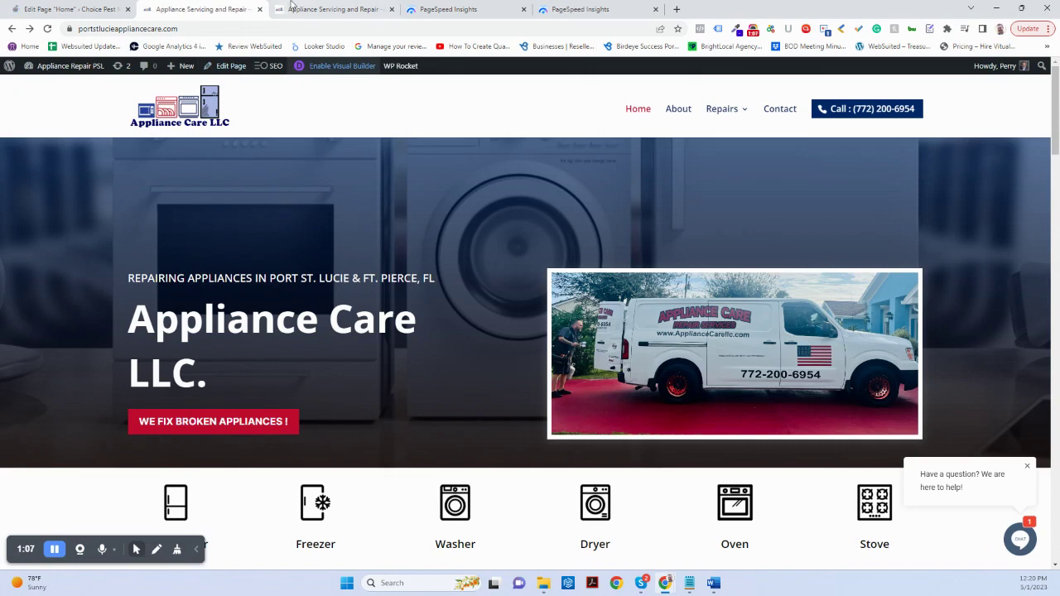
{"action": "left_click", "coordinate": [259, 9]}
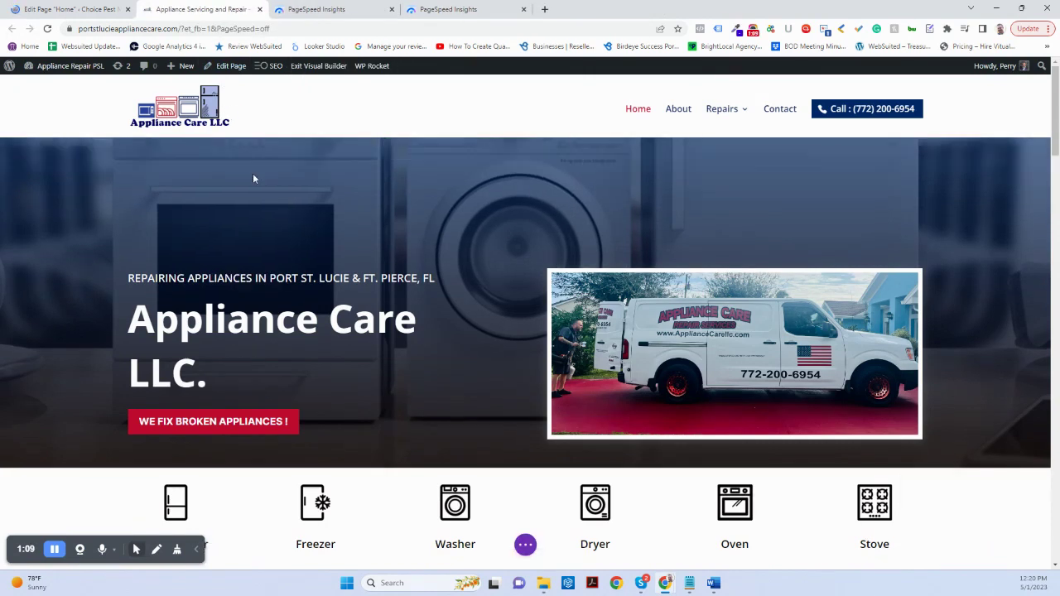
{"action": "left_click", "coordinate": [223, 362]}
{"action": "type", "text": "type on the fr"}
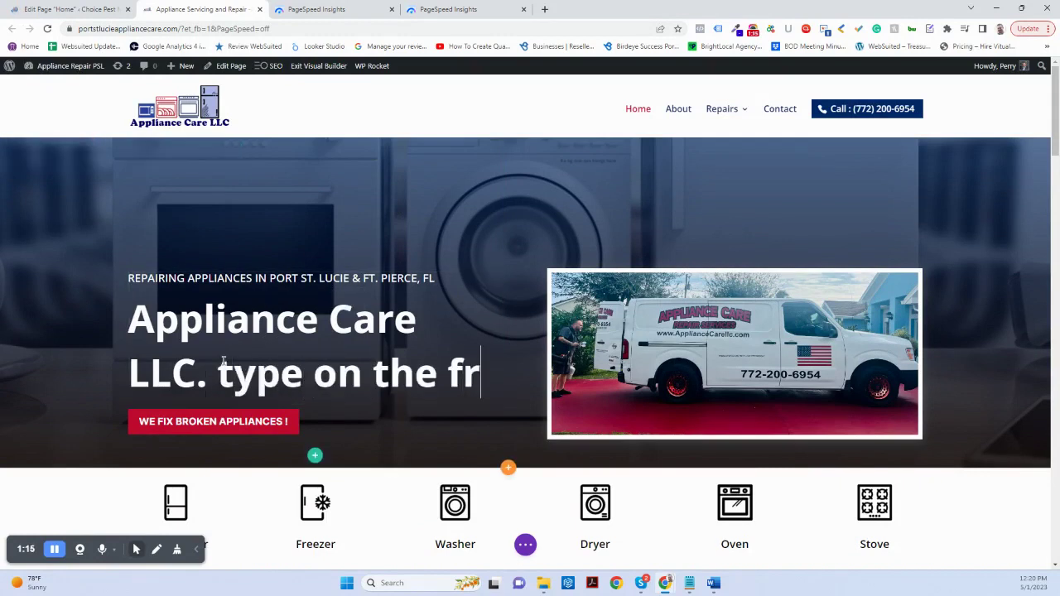
{"action": "type", "text": "ont"}
{"action": "key", "text": "BackSpace"}
{"action": "key", "text": "BackSpace"}
{"action": "key", "text": "BackSpace"}
{"action": "key", "text": "BackSpace"}
{"action": "key", "text": "BackSpace"}
{"action": "key", "text": "BackSpace"}
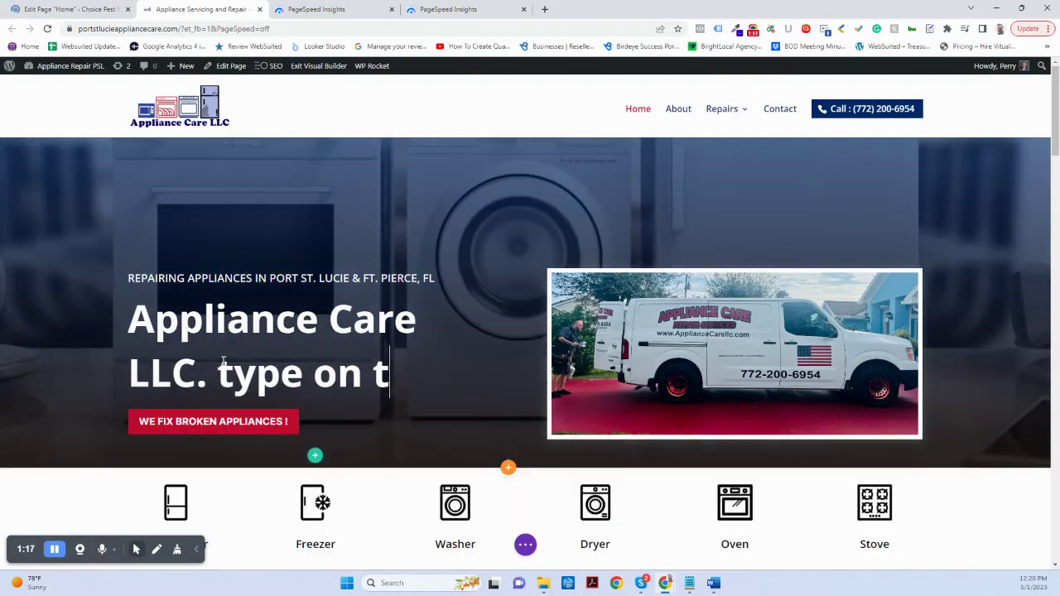
{"action": "key", "text": "BackSpace"}
{"action": "key", "text": "BackSpace"}
{"action": "key", "text": "BackSpace"}
{"action": "key", "text": "BackSpace"}
{"action": "key", "text": "BackSpace"}
{"action": "key", "text": "BackSpace"}
{"action": "key", "text": "BackSpace"}
{"action": "key", "text": "BackSpace"}
{"action": "key", "text": "BackSpace"}
{"action": "key", "text": "BackSpace"}
{"action": "mouse_move", "coordinate": [733, 364]}
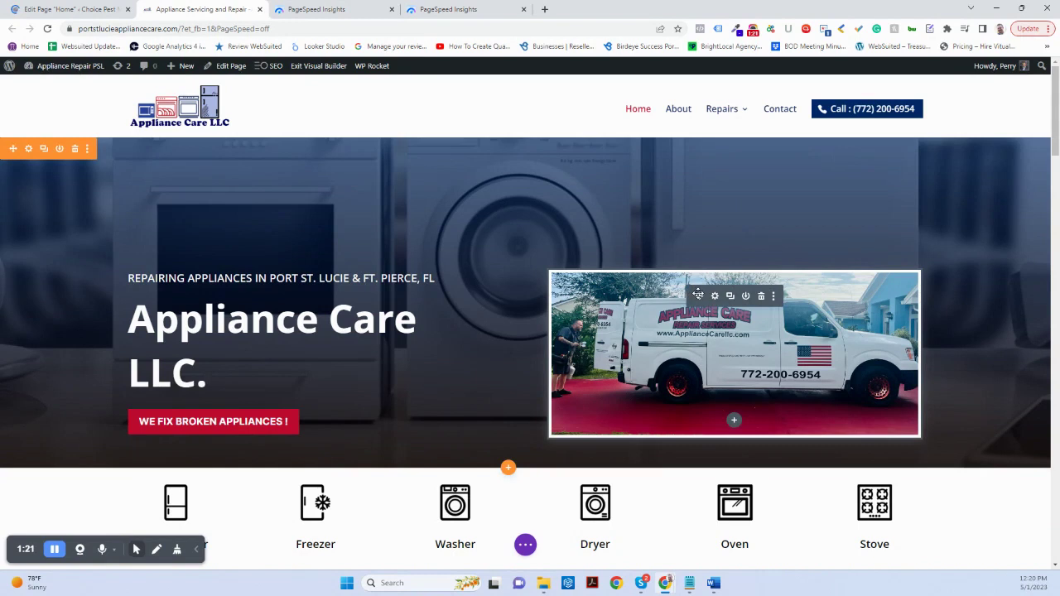
{"action": "left_click", "coordinate": [716, 296]}
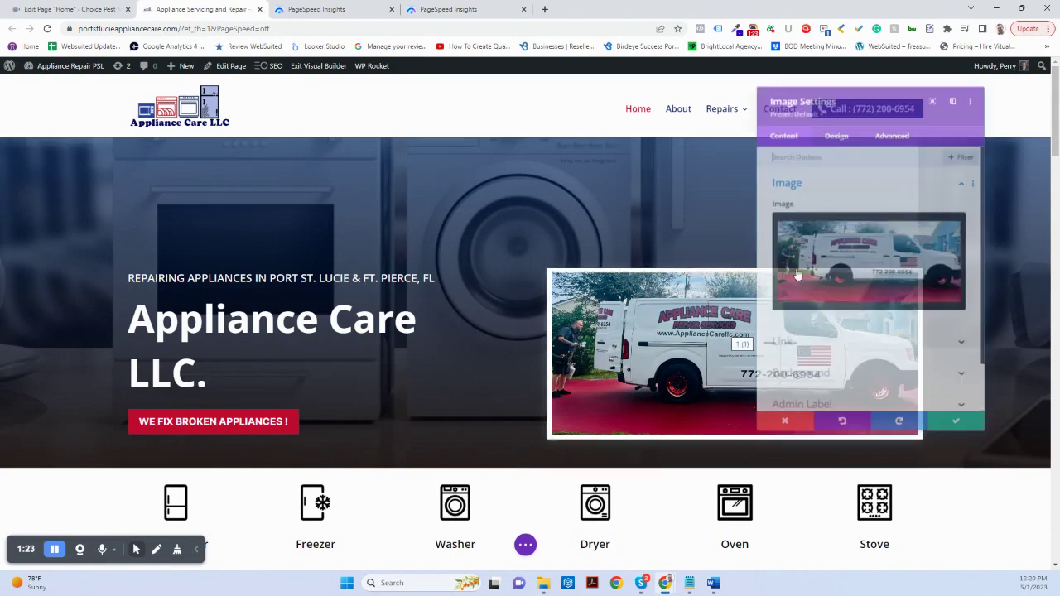
{"action": "left_click", "coordinate": [865, 269]}
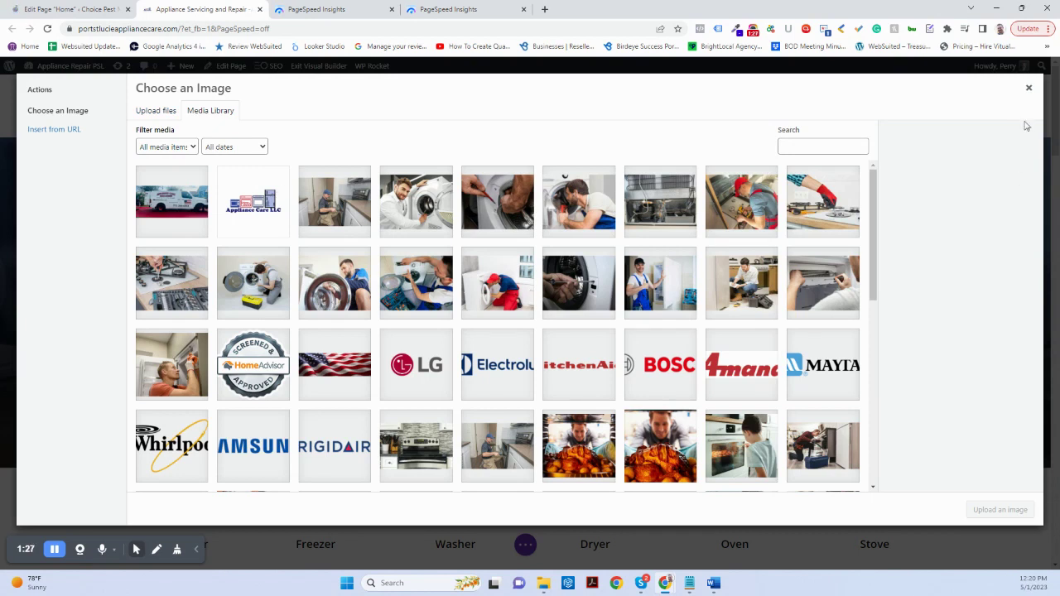
{"action": "left_click", "coordinate": [1029, 88]}
{"action": "left_click", "coordinate": [787, 355]}
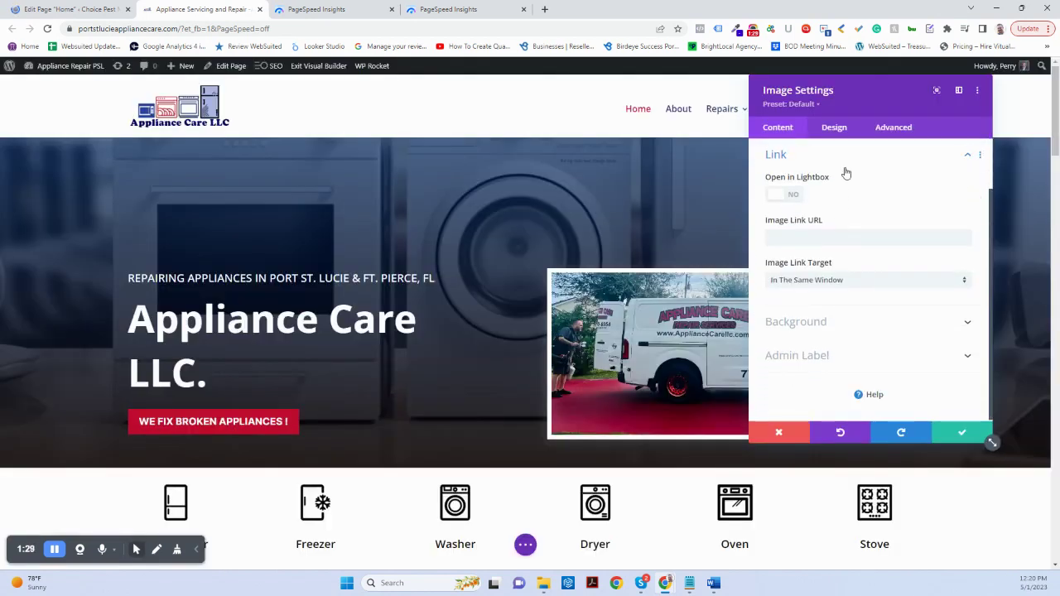
{"action": "left_click", "coordinate": [833, 128]}
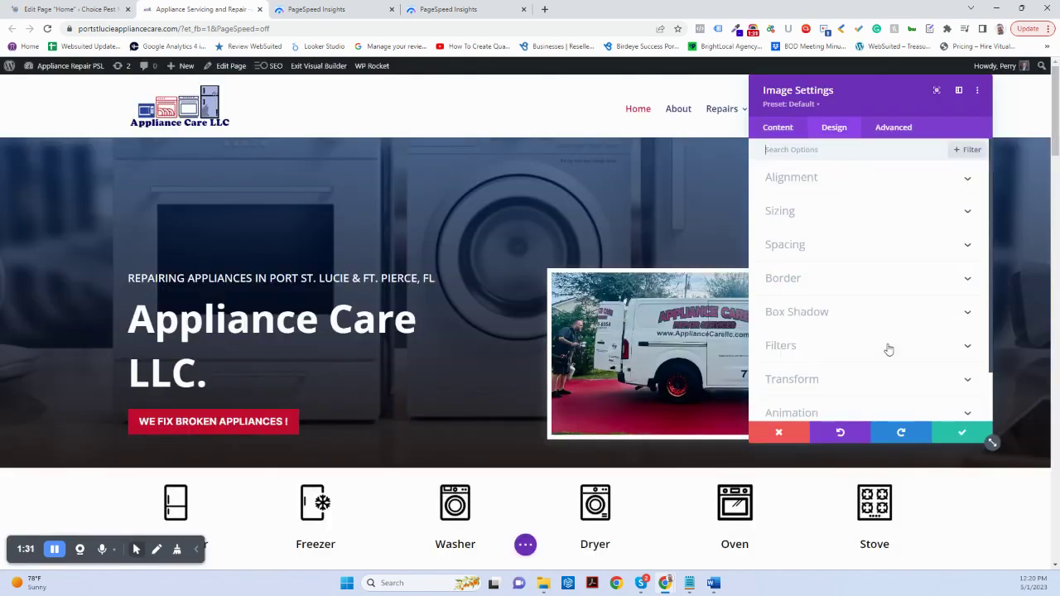
Close the van image settings, browse the Washer blurb's Image & Icon and Title Text design options, then close
{"action": "left_click", "coordinate": [960, 433]}
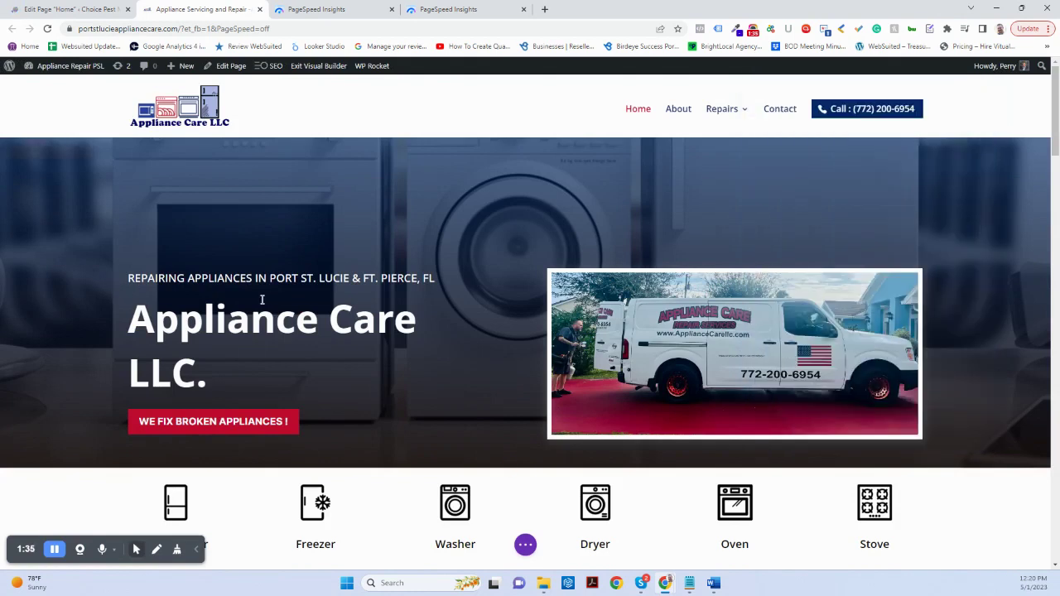
{"action": "mouse_move", "coordinate": [455, 519]}
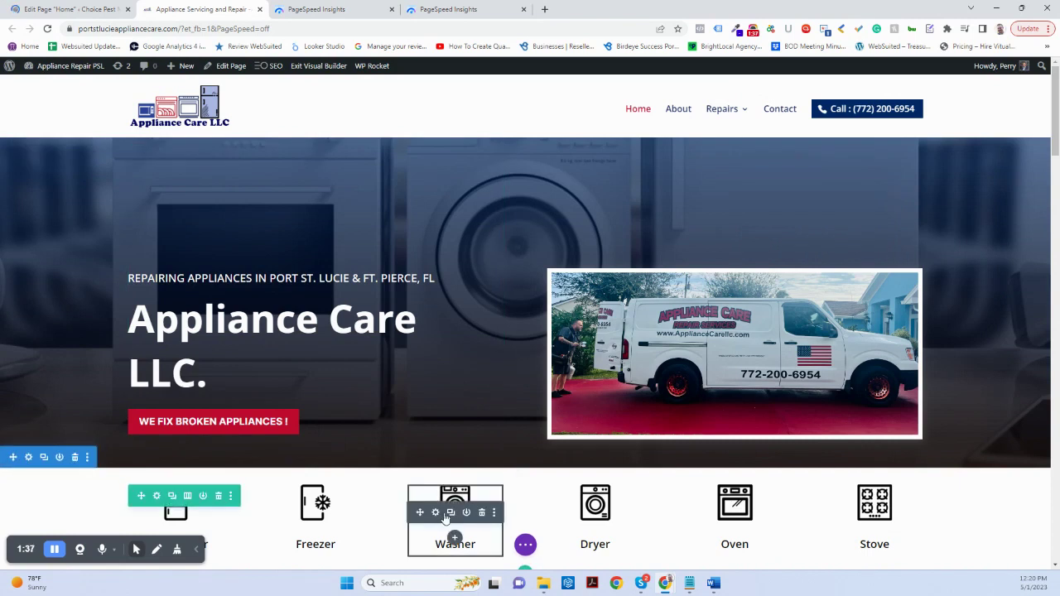
{"action": "left_click", "coordinate": [439, 513]}
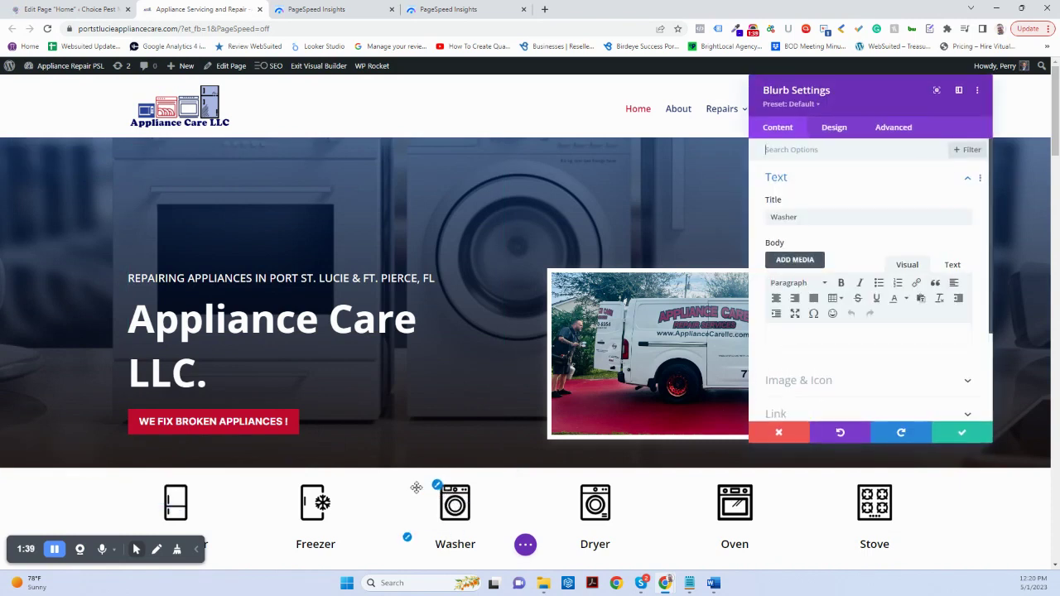
{"action": "left_click", "coordinate": [436, 492]}
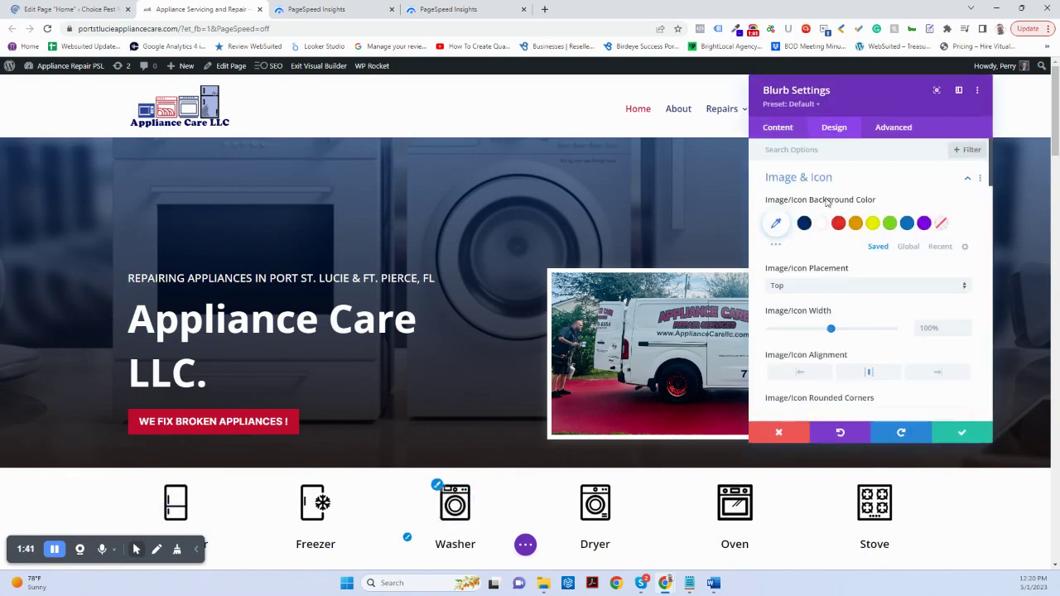
{"action": "left_click", "coordinate": [406, 538]}
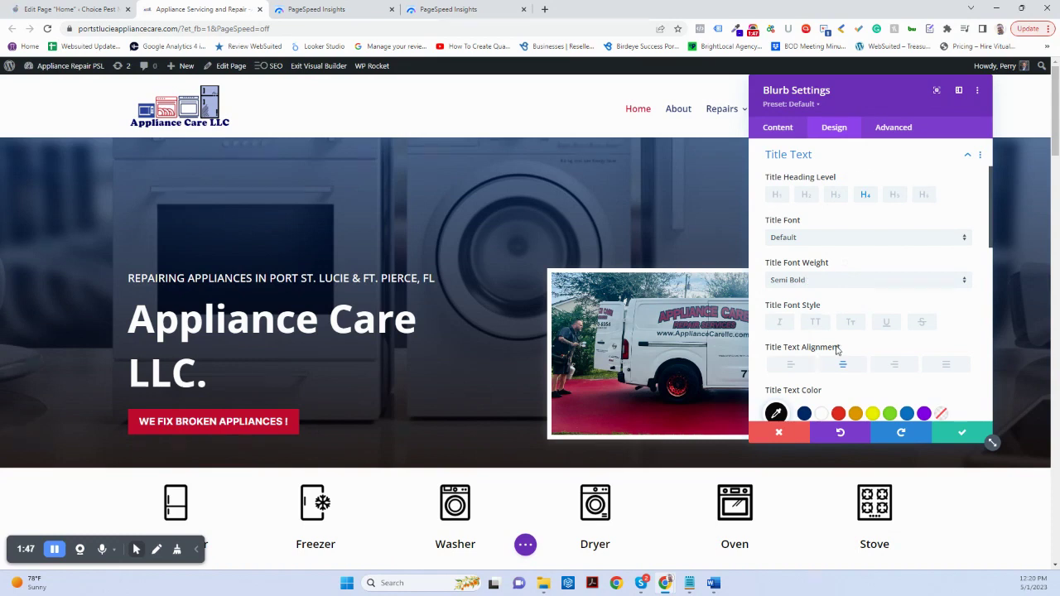
{"action": "scroll", "coordinate": [902, 350], "scroll_direction": "down", "scroll_amount": 3}
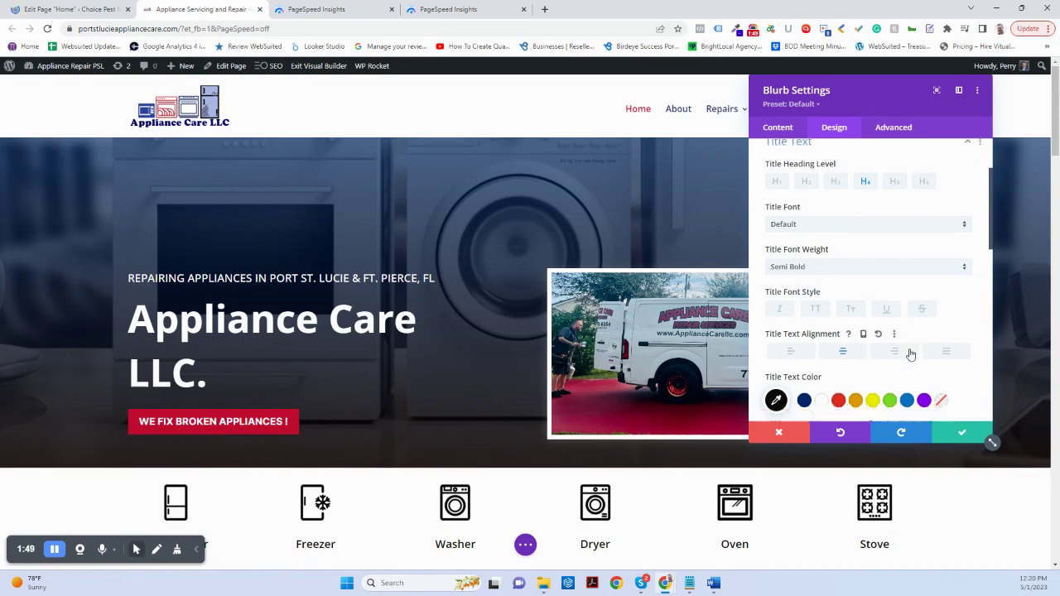
{"action": "scroll", "coordinate": [907, 395], "scroll_direction": "down", "scroll_amount": 2}
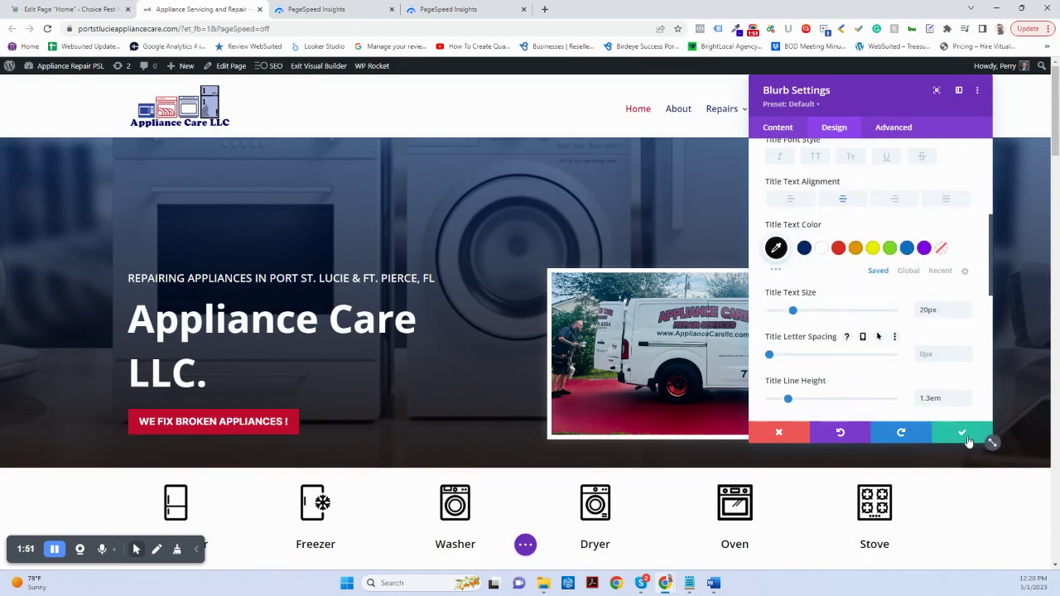
{"action": "key", "text": "Escape"}
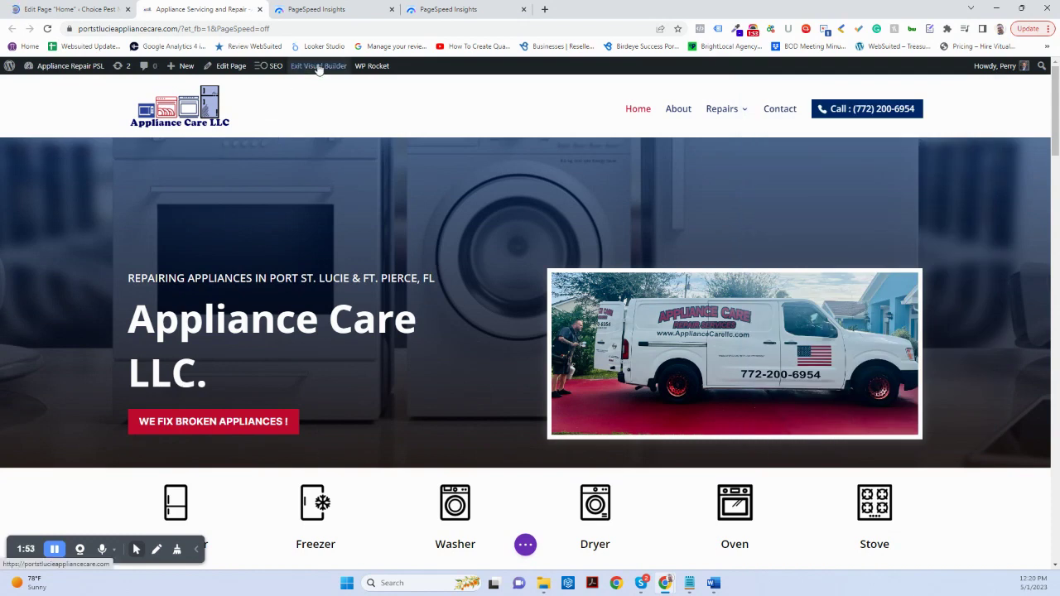
Exit the Visual Builder with Discard & Exit, then return to the Choice Pest Edit Page tab
{"action": "left_click", "coordinate": [318, 67]}
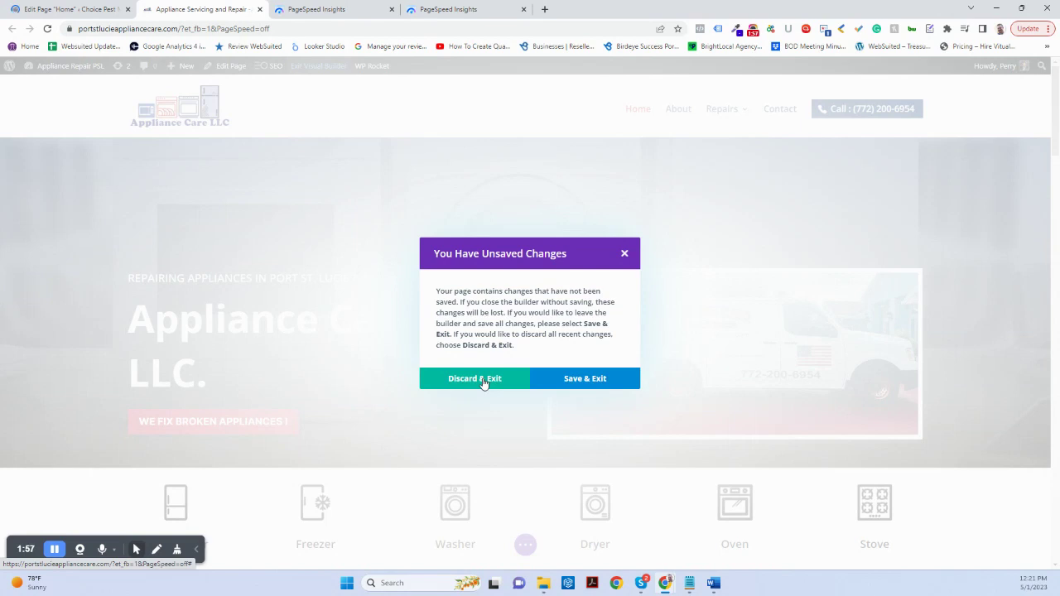
{"action": "left_click", "coordinate": [484, 380]}
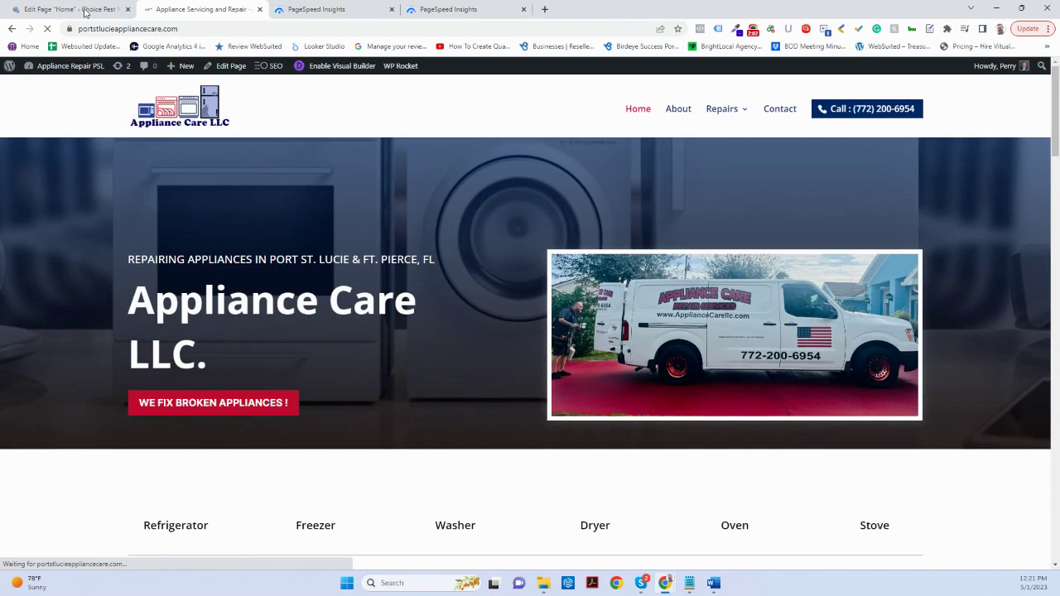
{"action": "left_click", "coordinate": [85, 12]}
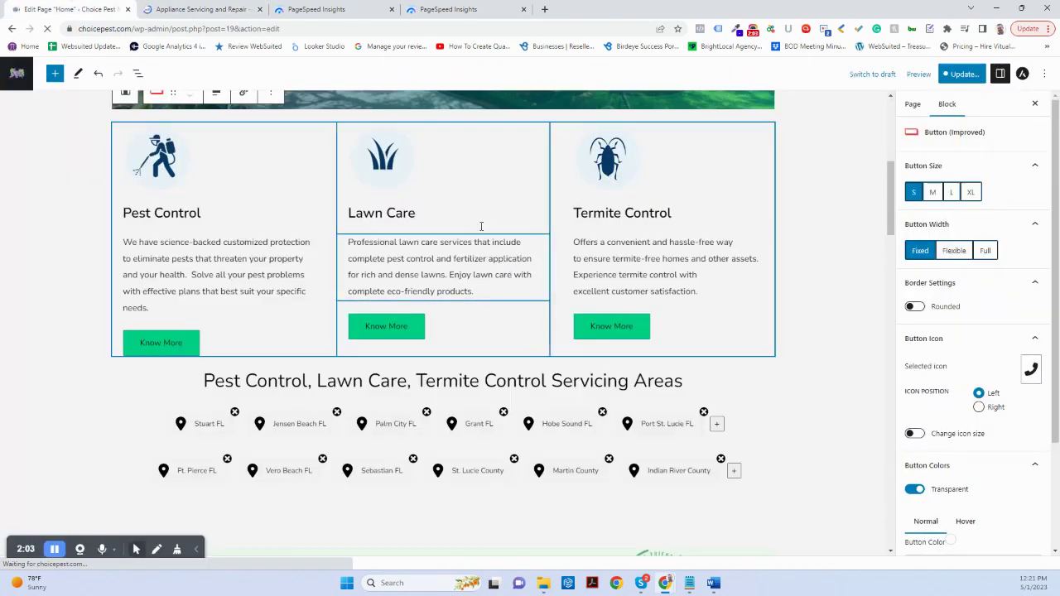
Highlight the Choice Pest report's 98 performance score and 1.1 s Speed Index
{"action": "left_click", "coordinate": [322, 9]}
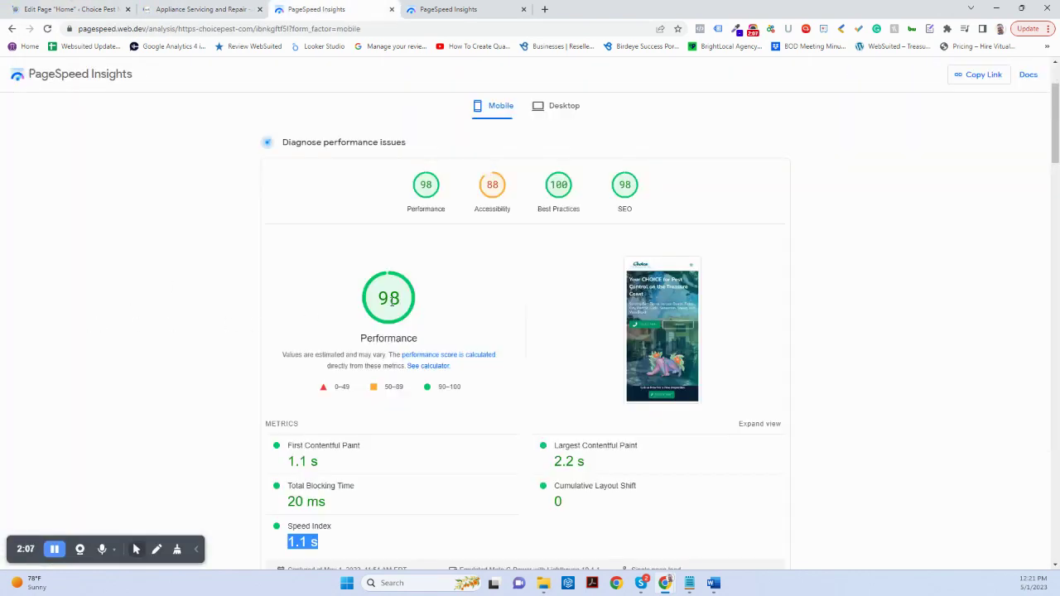
{"action": "double_click", "coordinate": [392, 301]}
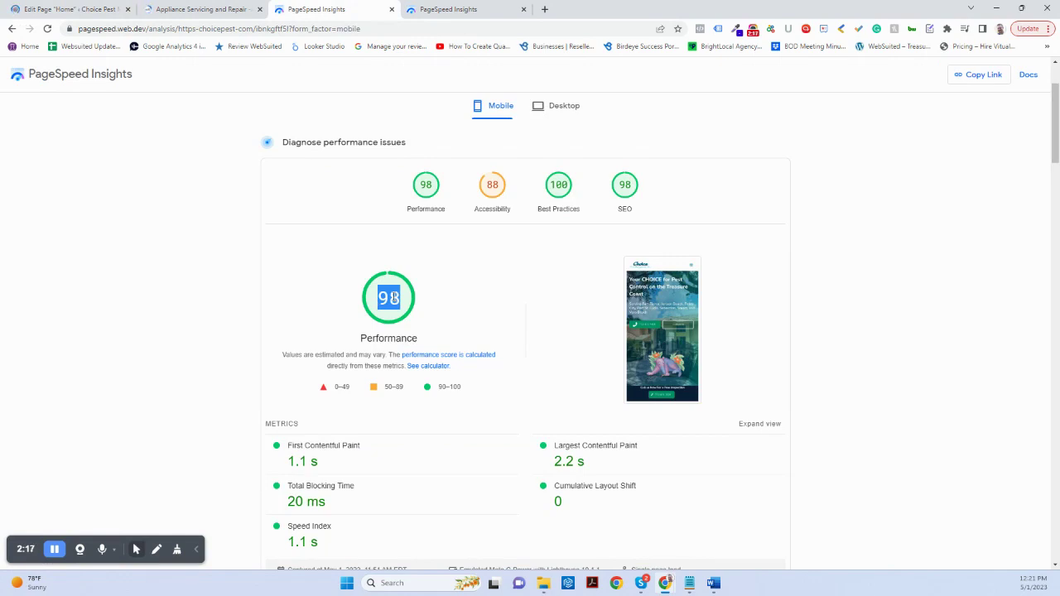
{"action": "scroll", "coordinate": [393, 298], "scroll_direction": "down", "scroll_amount": 1}
{"action": "scroll", "coordinate": [392, 299], "scroll_direction": "up", "scroll_amount": 1}
{"action": "triple_click", "coordinate": [292, 538]}
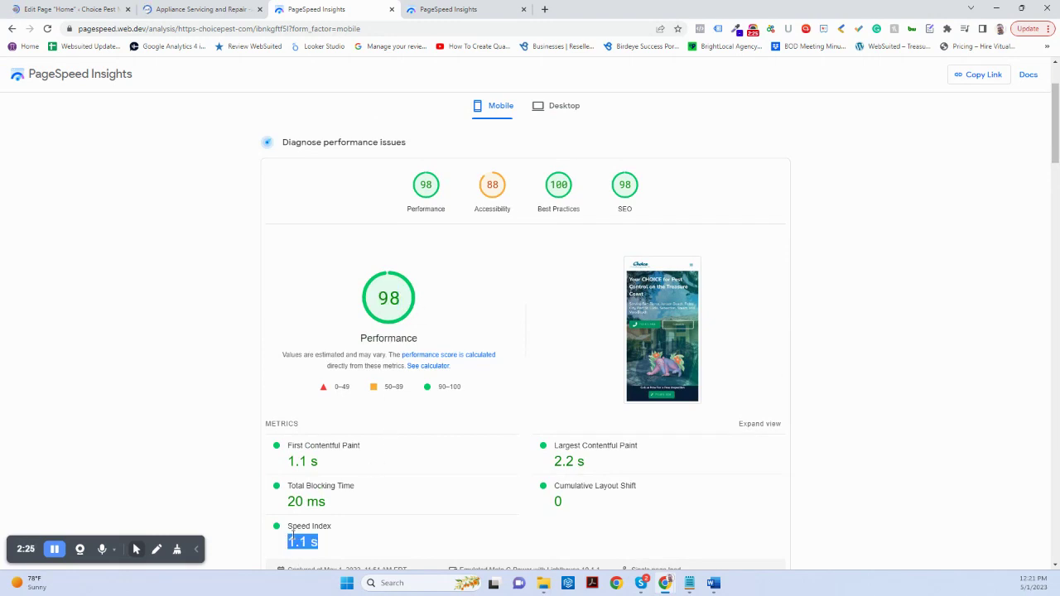
Compare Largest Contentful Paint 2.2 s against Appliance Care's 3.5 s and highlight its 85 score
{"action": "double_click", "coordinate": [563, 461]}
{"action": "key", "text": "ctrl+Tab"}
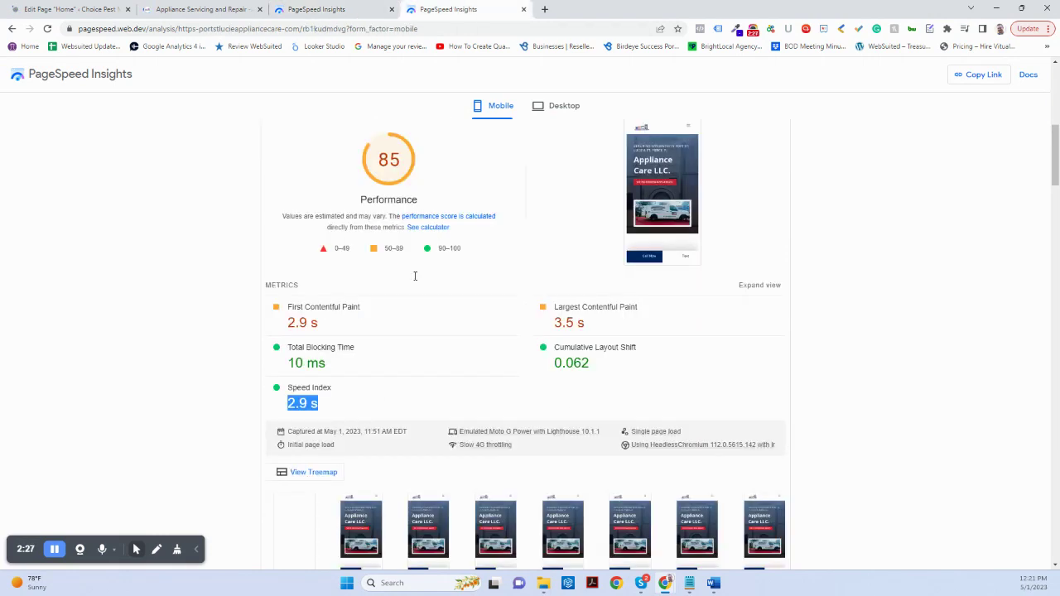
{"action": "scroll", "coordinate": [395, 196], "scroll_direction": "up", "scroll_amount": 1}
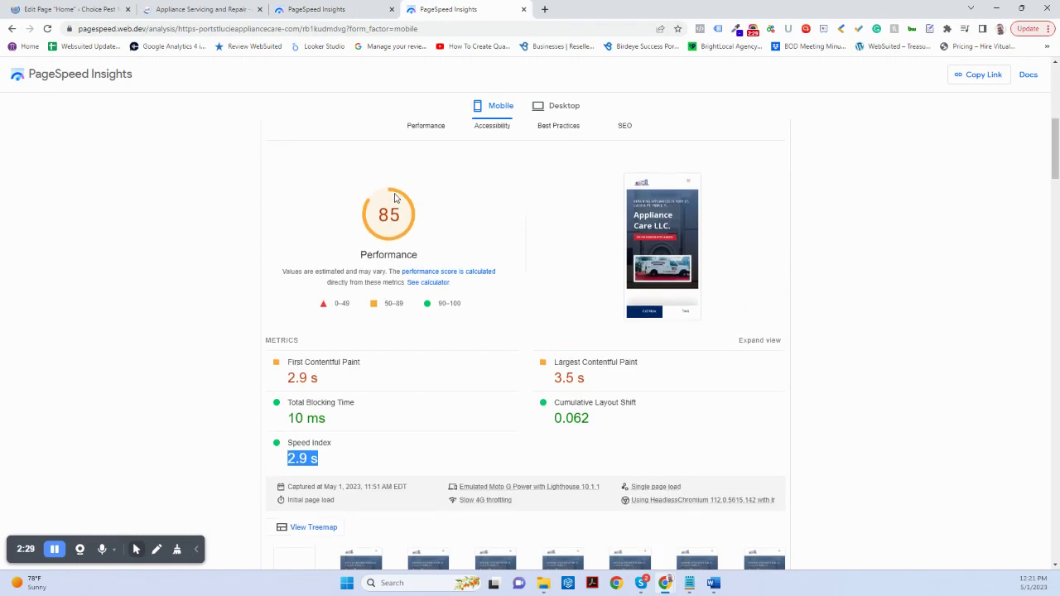
{"action": "scroll", "coordinate": [395, 197], "scroll_direction": "up", "scroll_amount": 1}
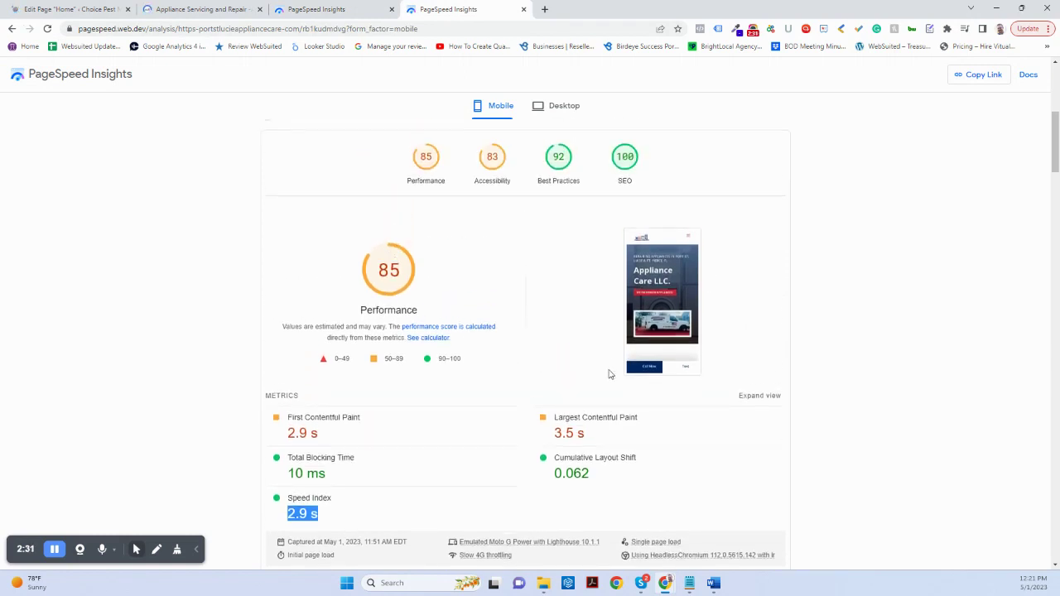
{"action": "double_click", "coordinate": [564, 433]}
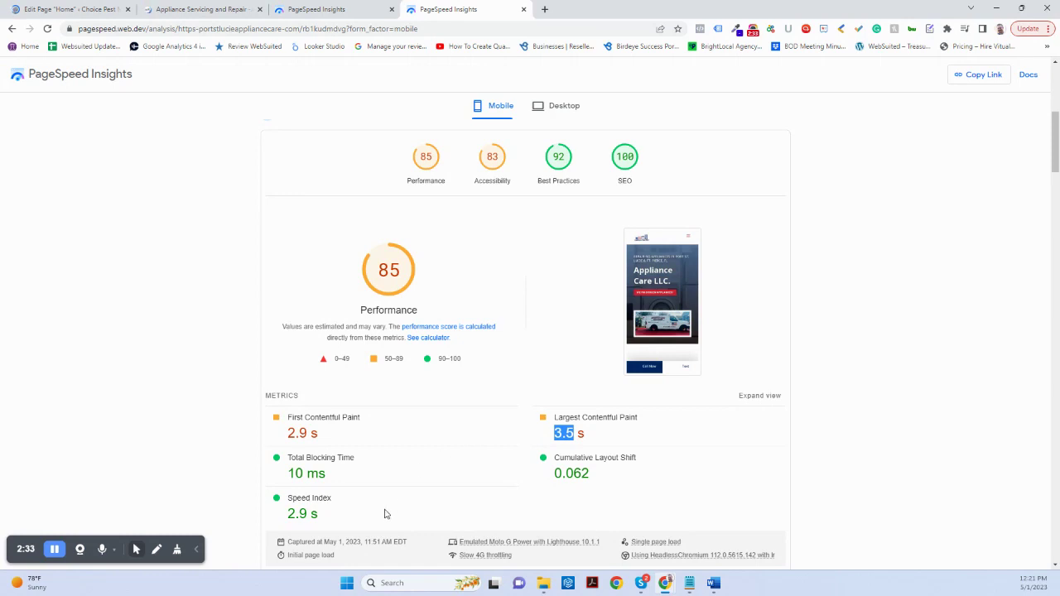
{"action": "scroll", "coordinate": [384, 515], "scroll_direction": "down", "scroll_amount": 1}
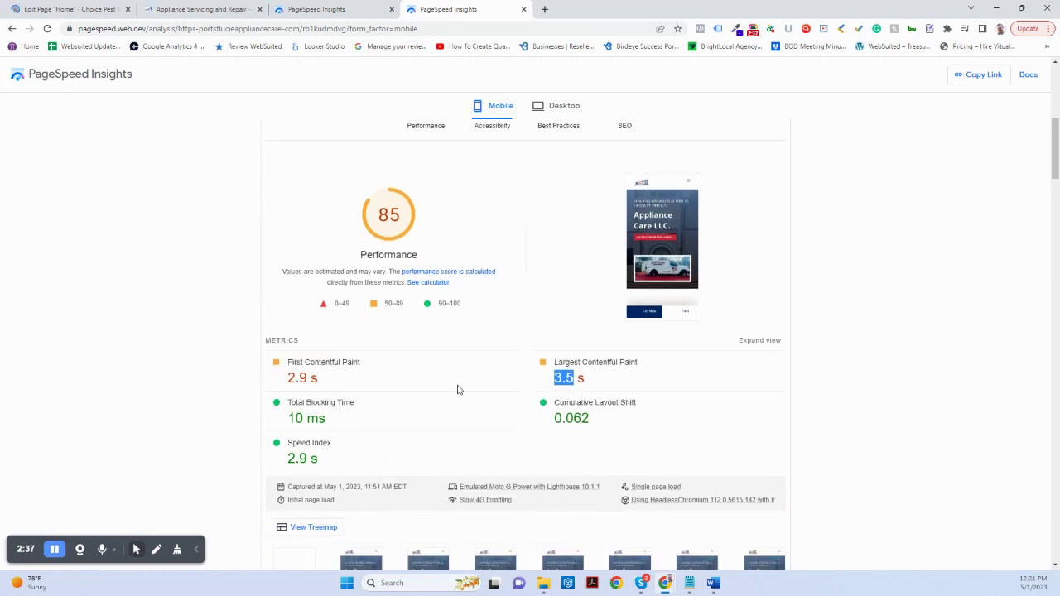
{"action": "scroll", "coordinate": [458, 379], "scroll_direction": "up", "scroll_amount": 2}
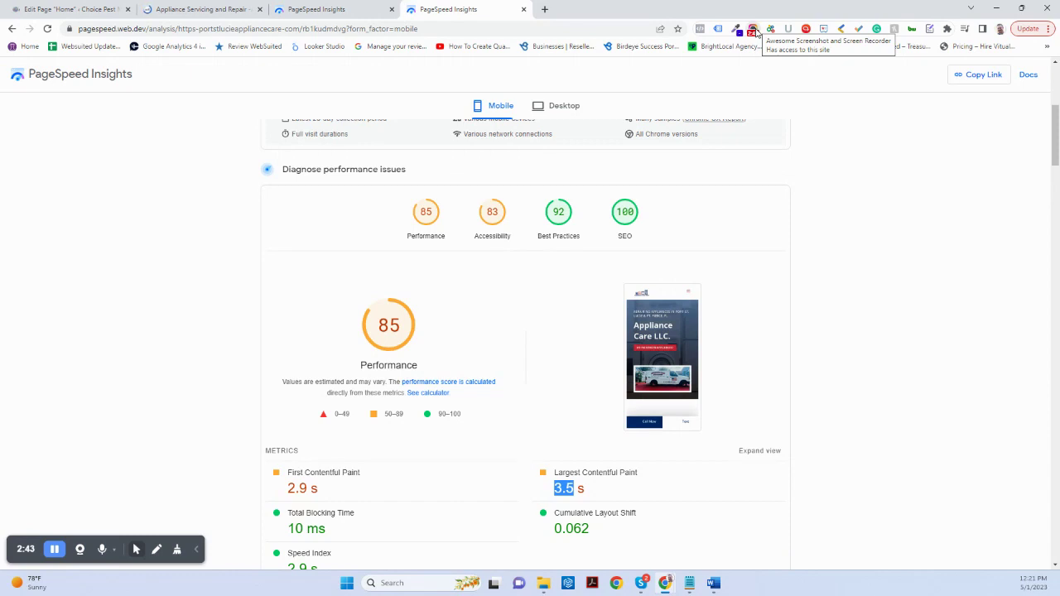
{"action": "double_click", "coordinate": [394, 326]}
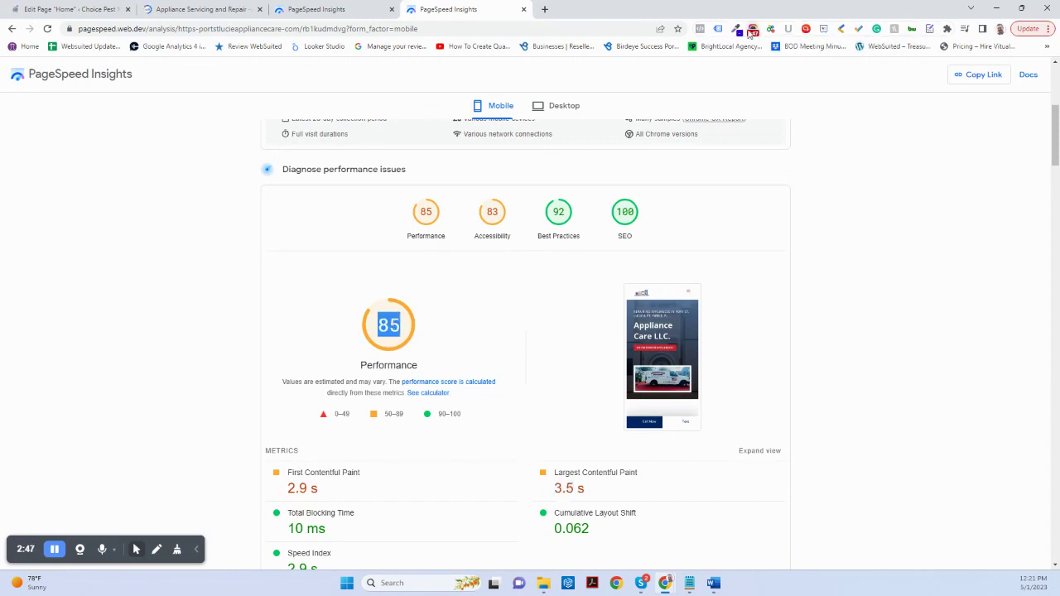